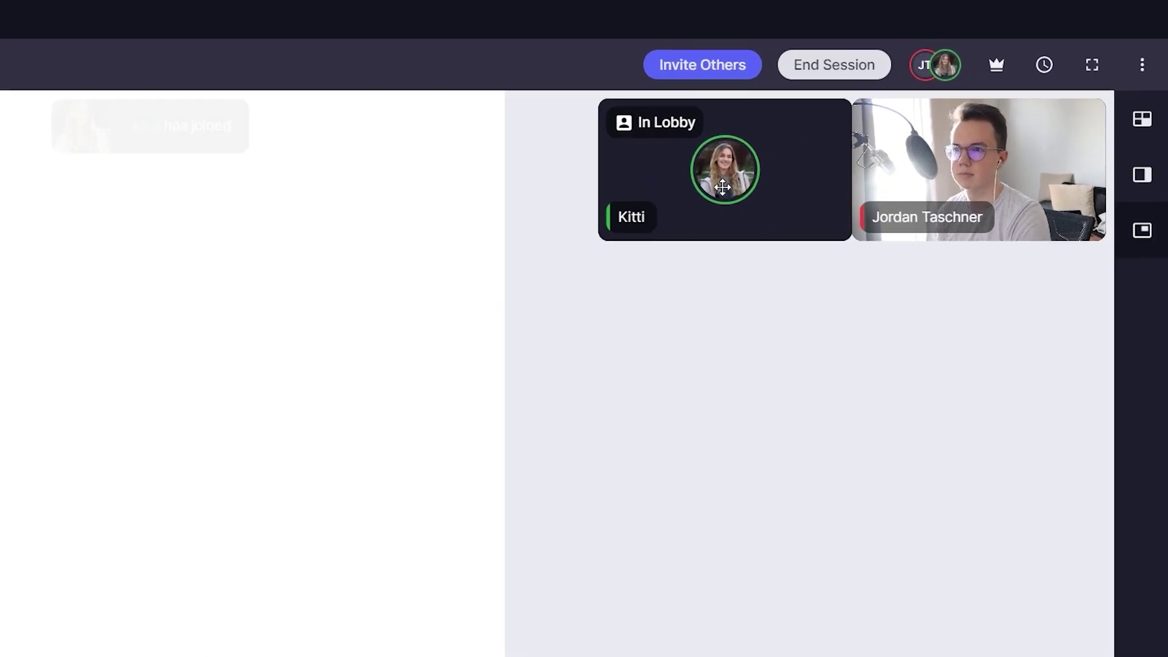
Drag the corner of the In Lobby participant's video tile to enlarge it.
drag(936, 127, 910, 128)
drag(820, 137, 746, 186)
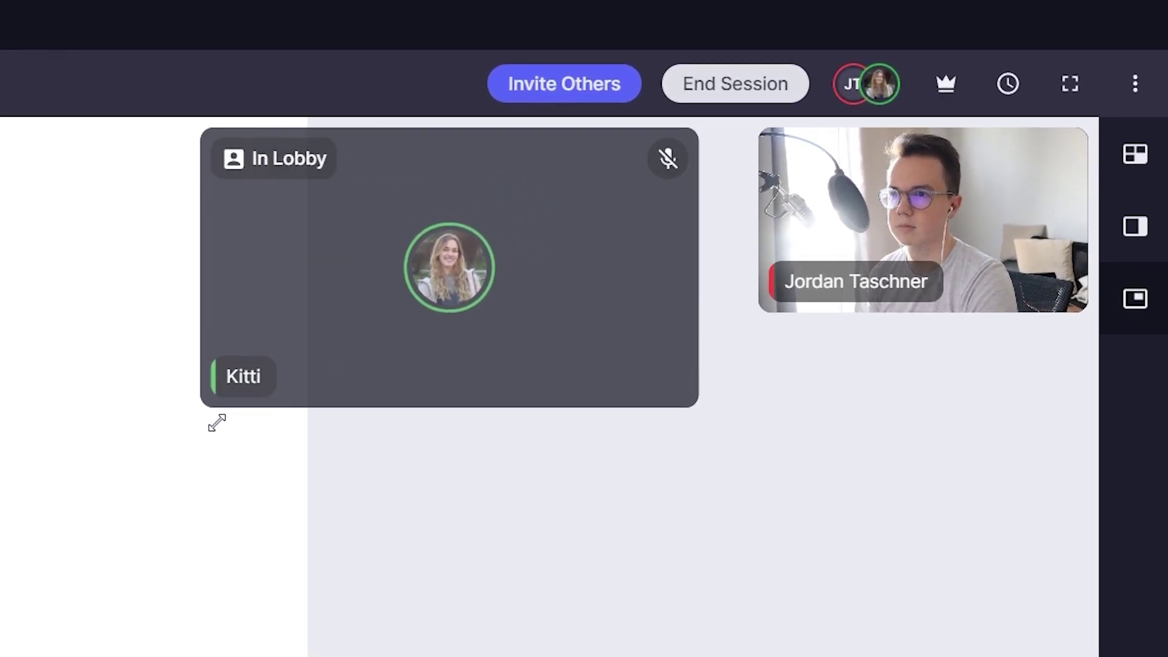
drag(217, 422, 213, 424)
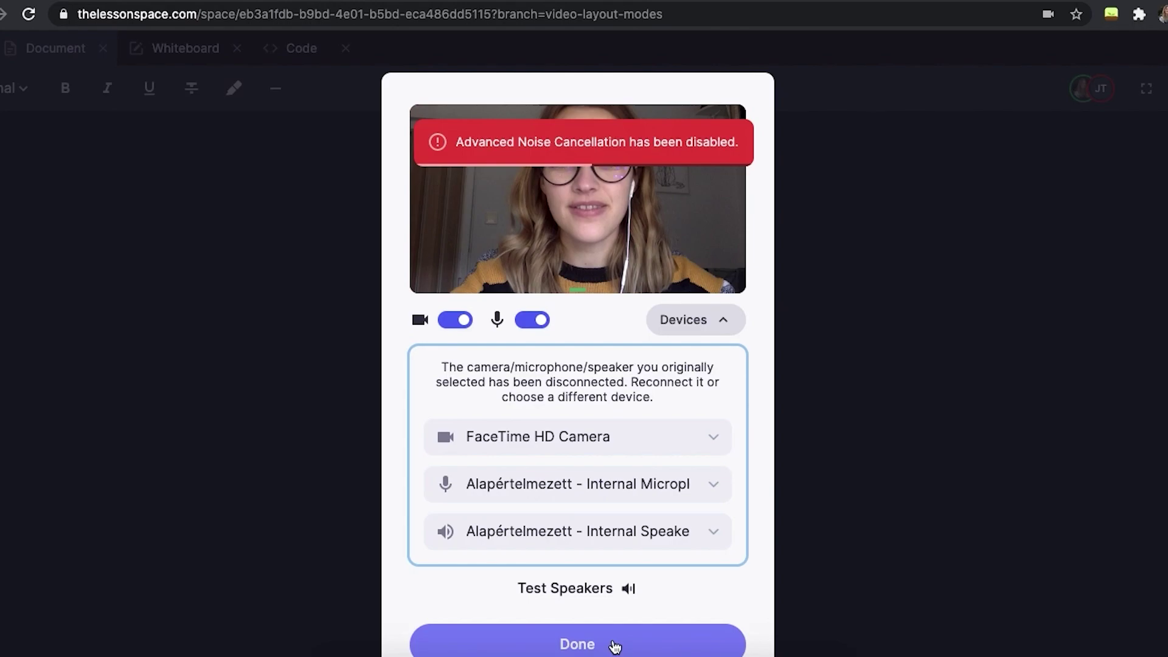
Finish the device check, keeping Alapértelmezett - External Microphone (Built-in) as the microphone.
click(614, 644)
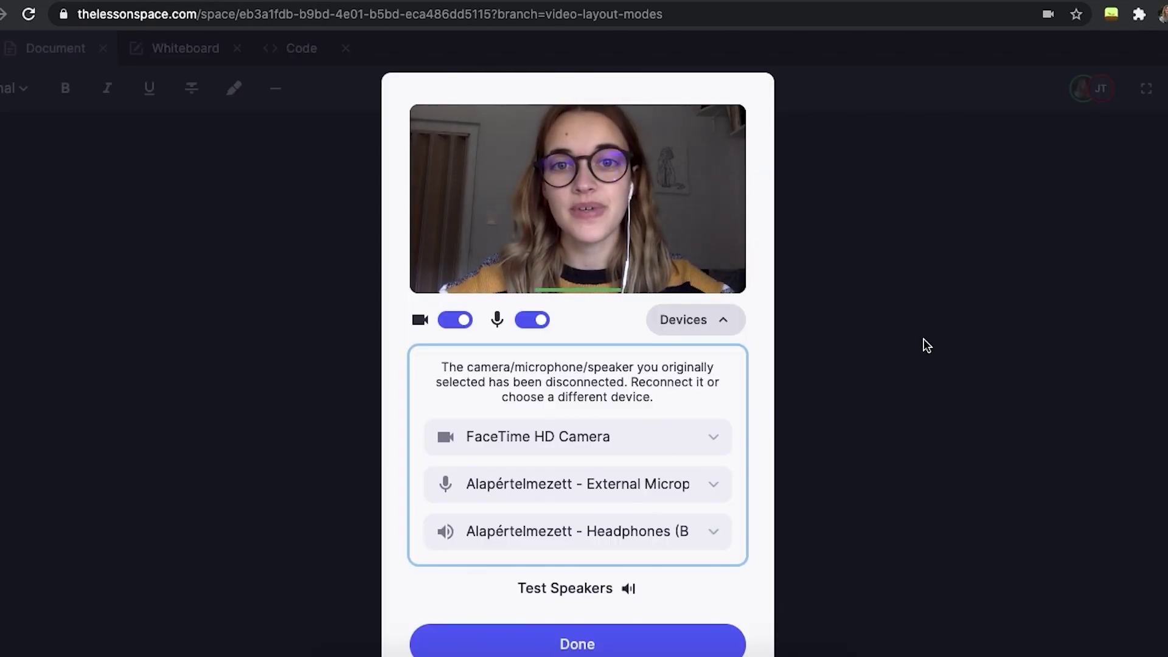
click(555, 484)
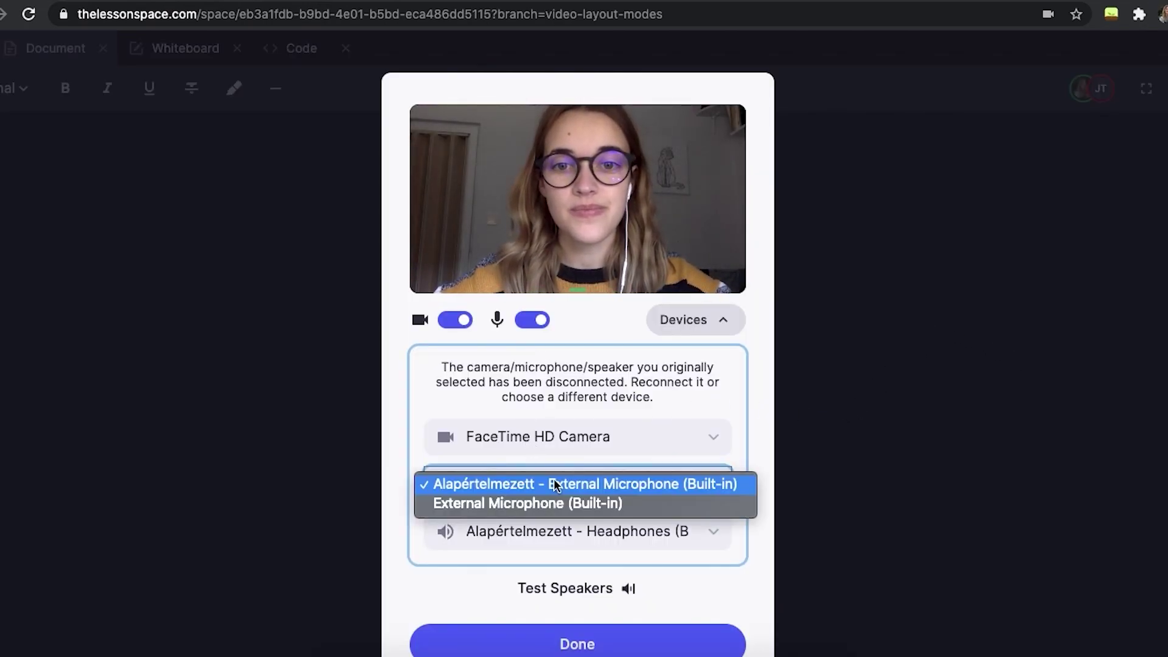
click(572, 485)
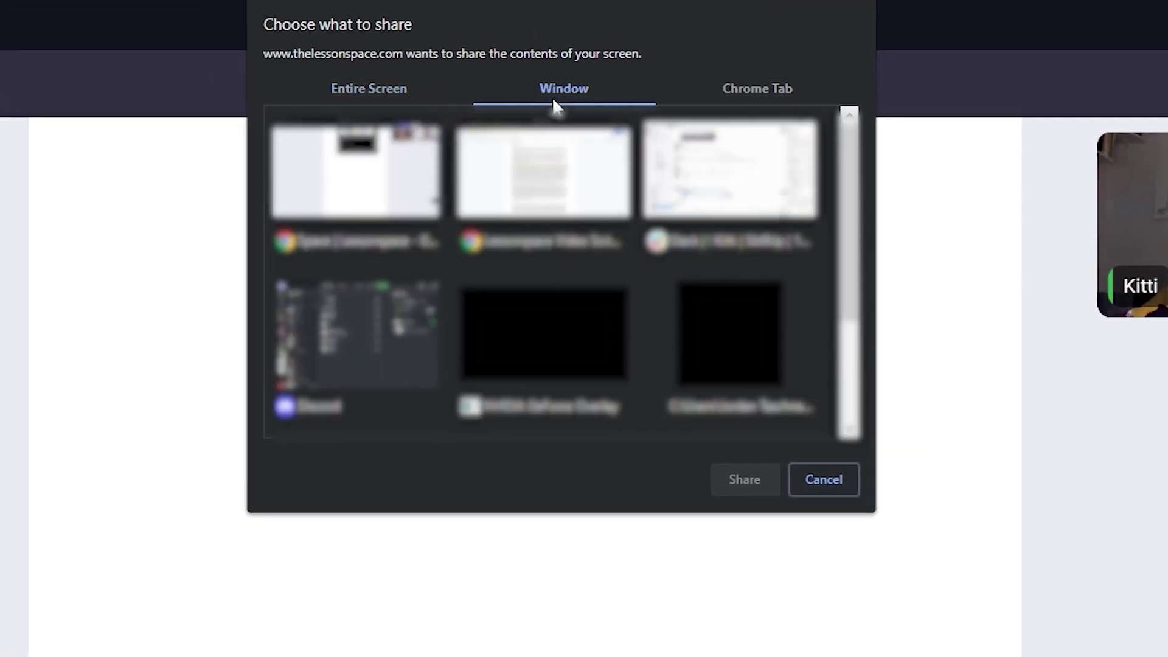
After checking the Chrome Tab options, share Entire Screen > Screen 1 with the session.
click(743, 91)
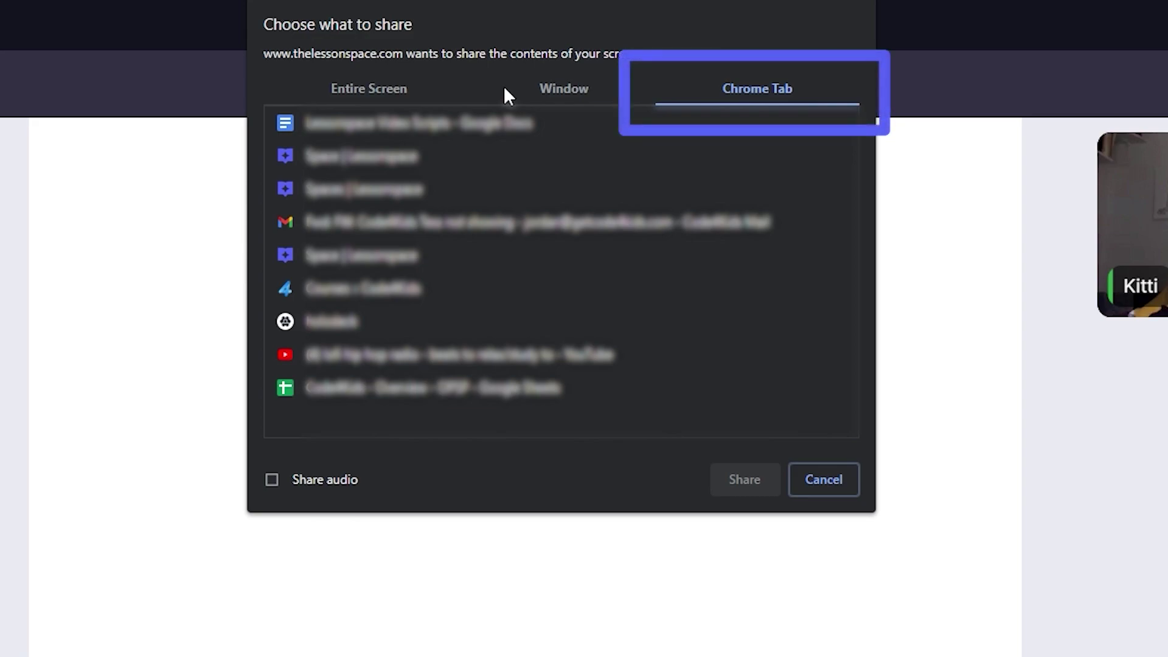
click(370, 90)
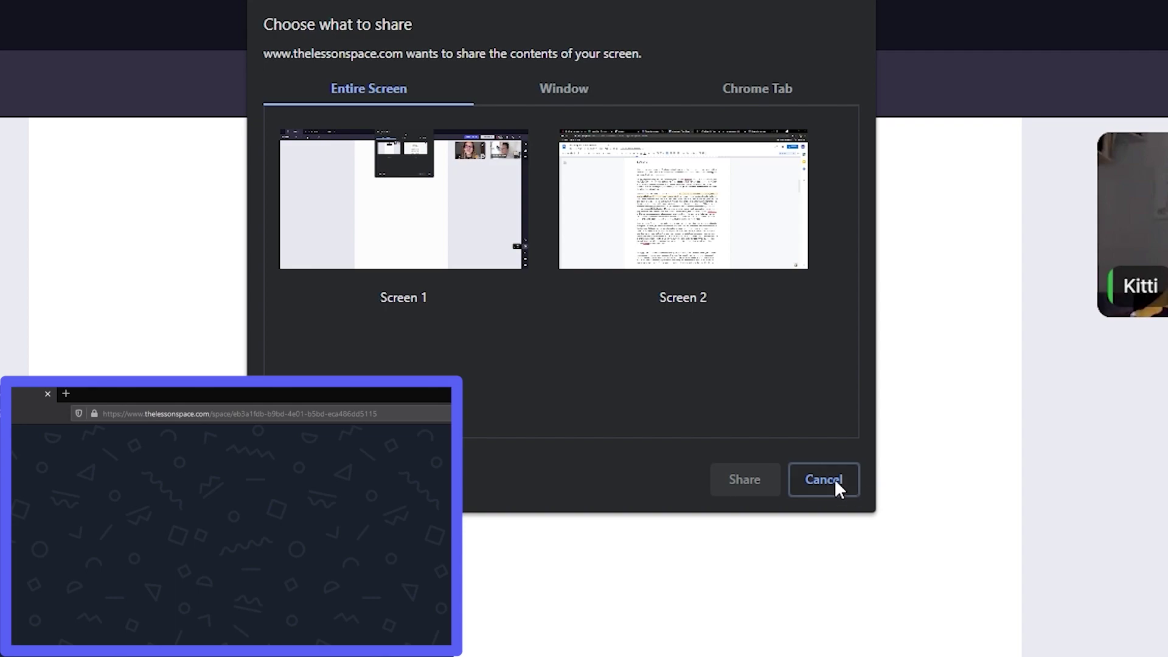
click(389, 236)
click(744, 479)
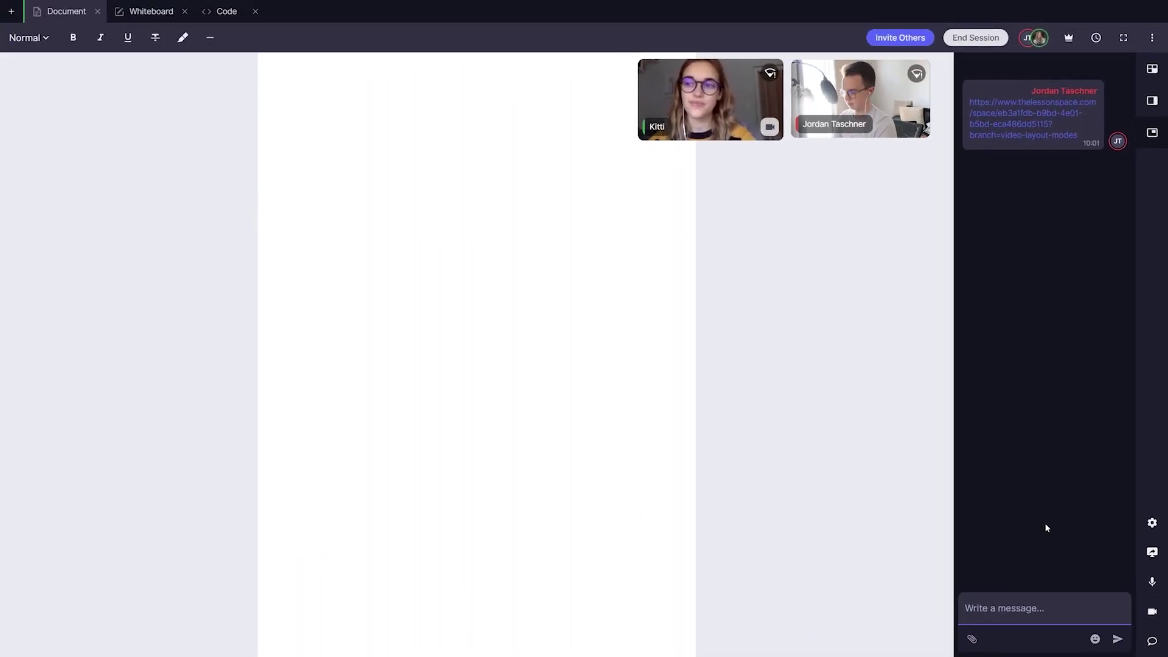
Send a greeting to the student in chat, then delete it and the student's reply.
text(Hey Kitti)
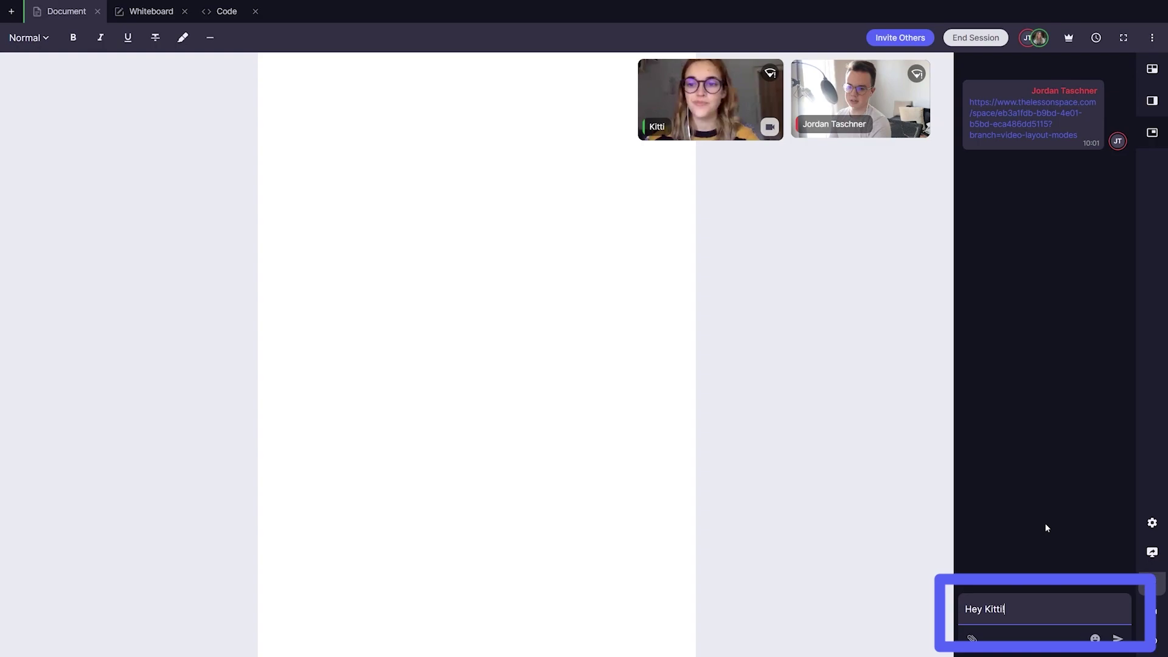
text(!)
key(Return)
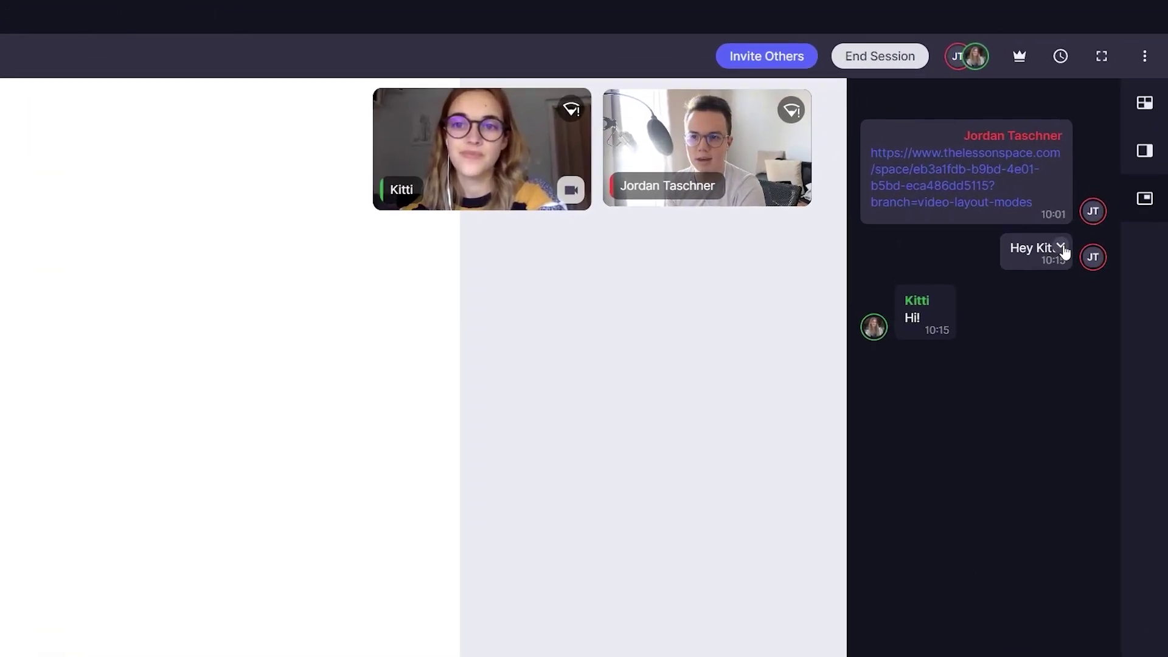
click(1061, 248)
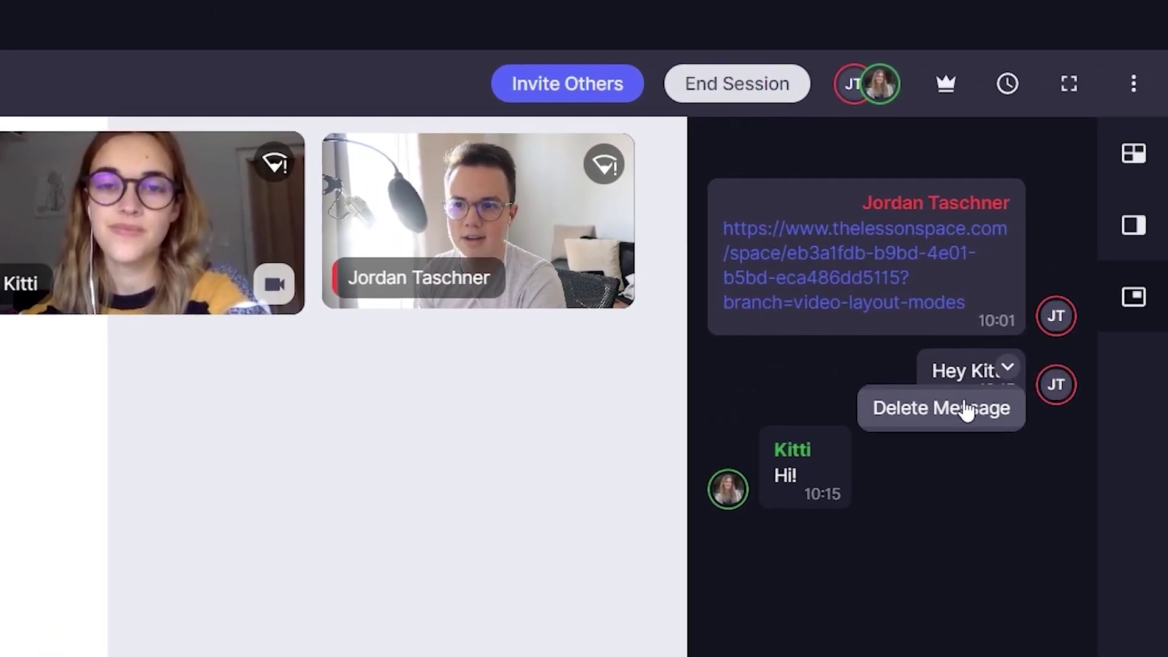
click(1028, 275)
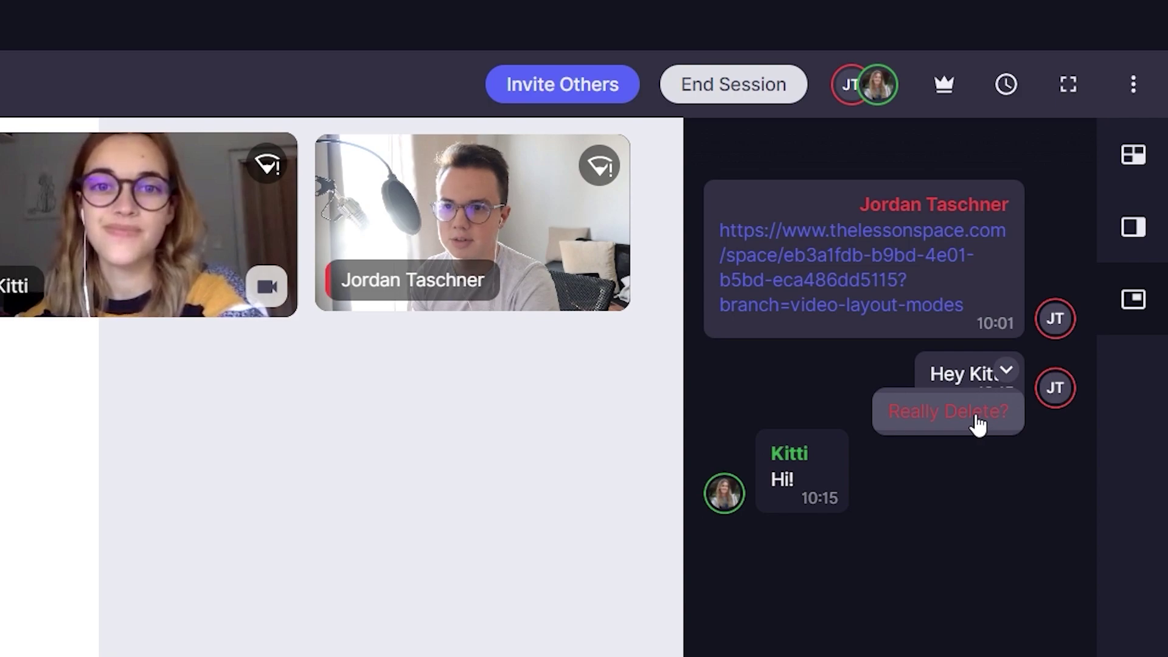
click(975, 417)
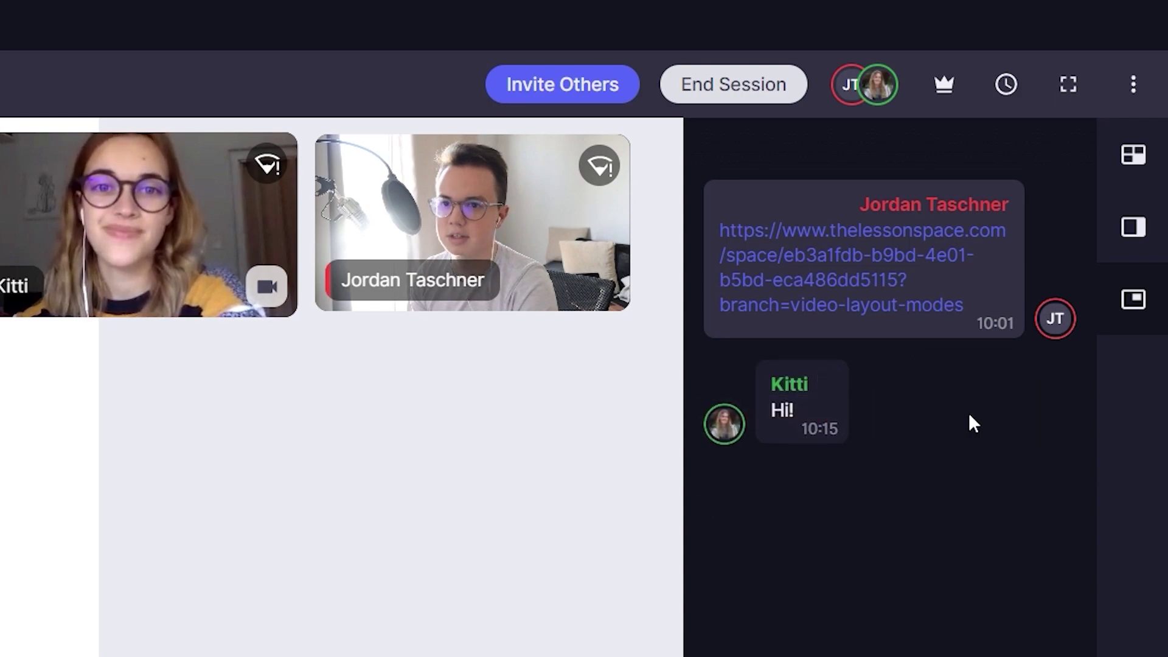
click(830, 379)
click(791, 426)
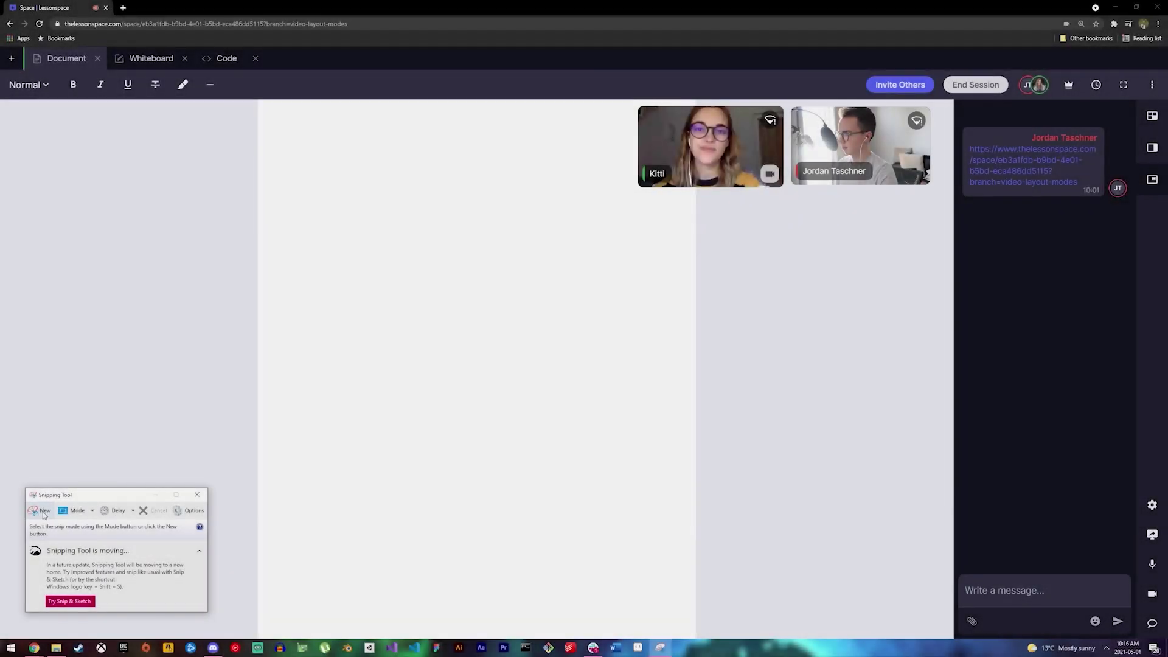
Snip most of the screen with Snipping Tool and save it as Capture.PNG.
click(44, 512)
drag(8, 54, 947, 509)
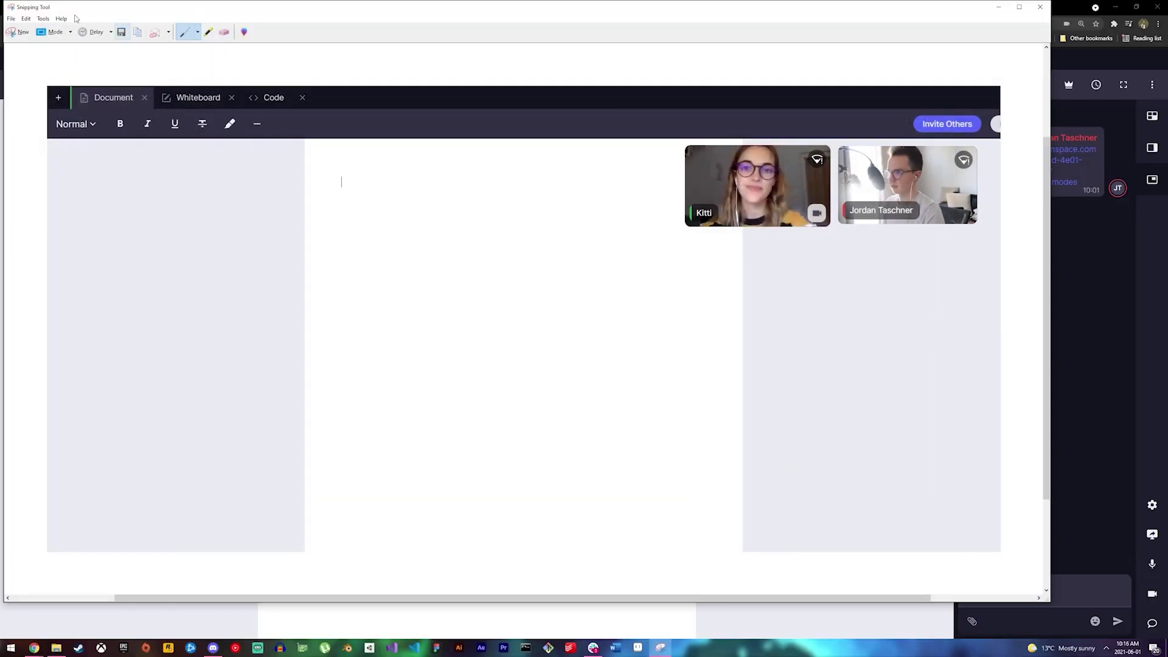
click(11, 18)
click(30, 40)
click(473, 337)
Attach Capture.PNG in chat and send it captioned 'Here is my screenshot/image'.
key(alt+Tab)
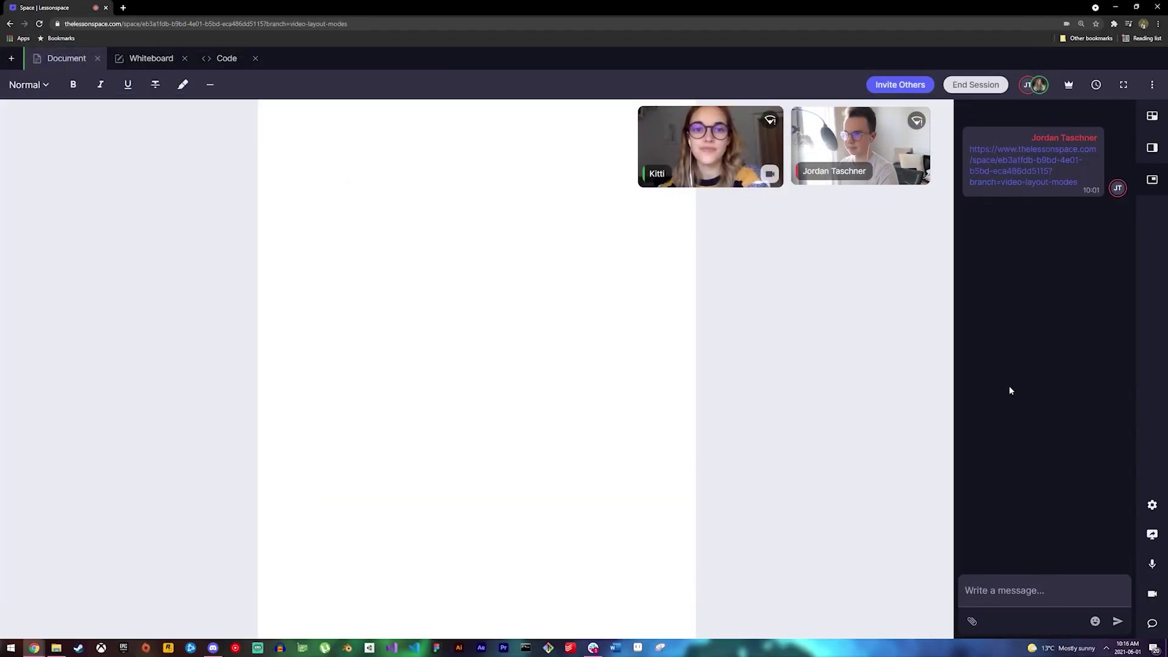
click(971, 621)
click(109, 86)
click(356, 429)
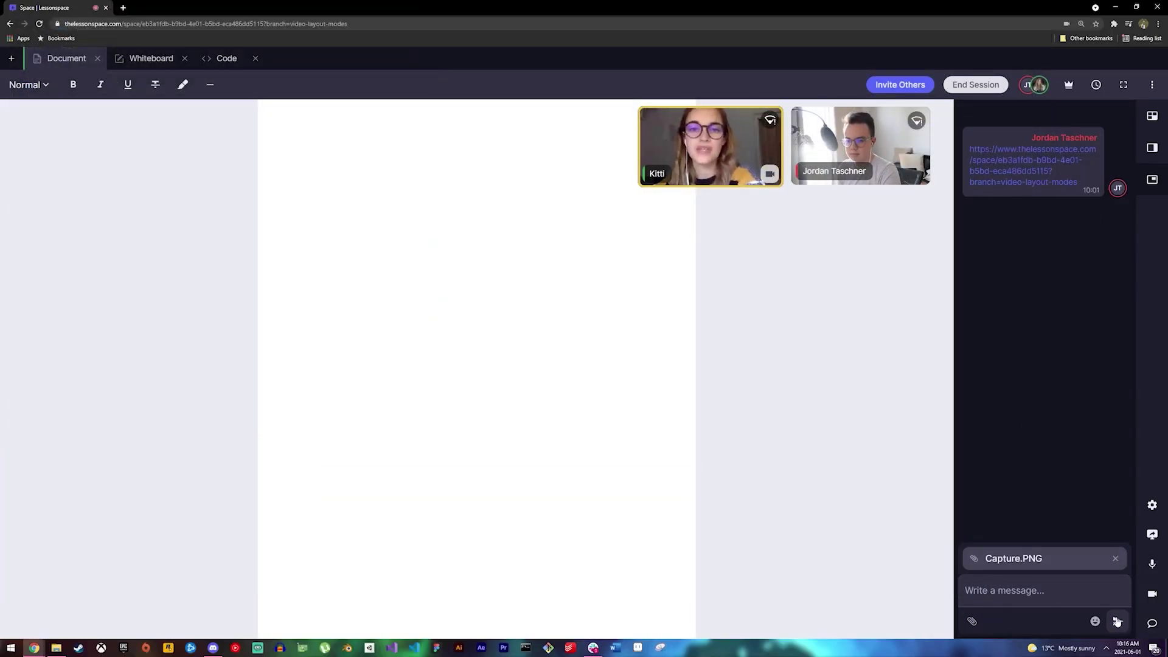
click(1005, 593)
text(Here is my screenshot/image)
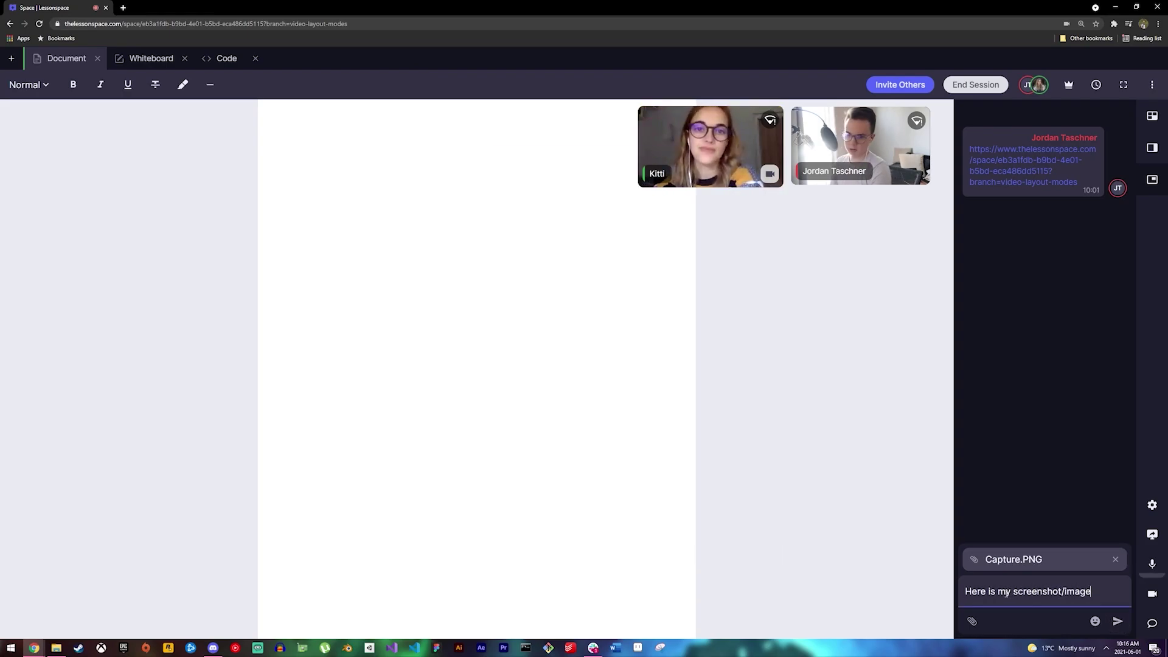
key(Return)
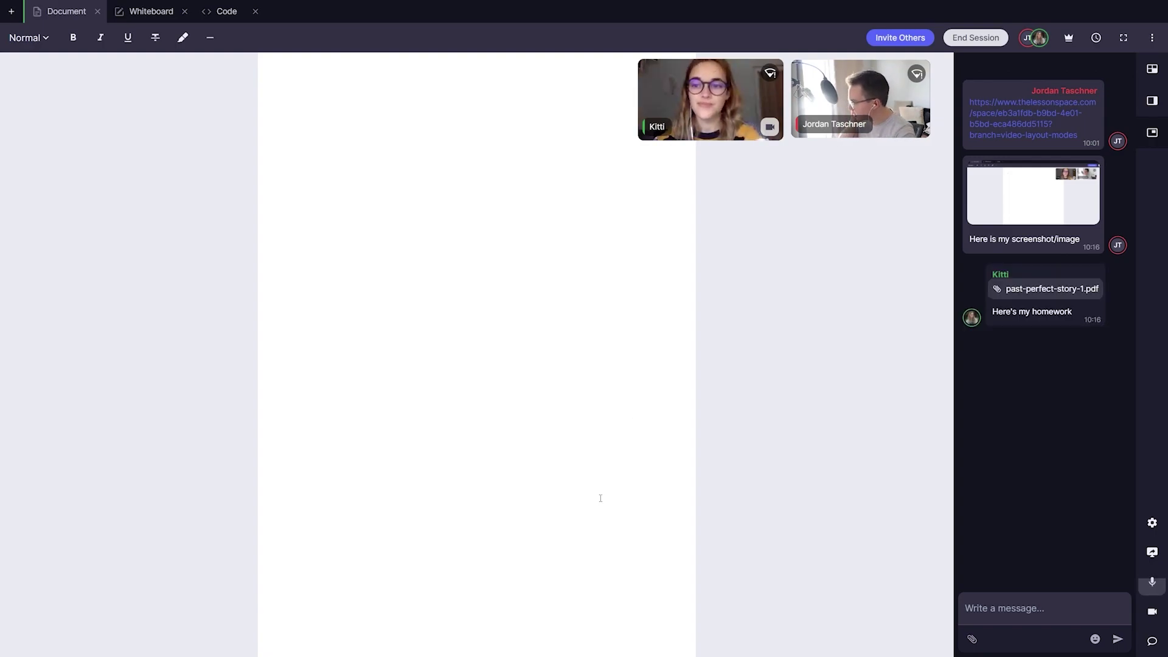
Send a laughing reaction from the quick reactions panel, then reopen the chat.
click(1163, 644)
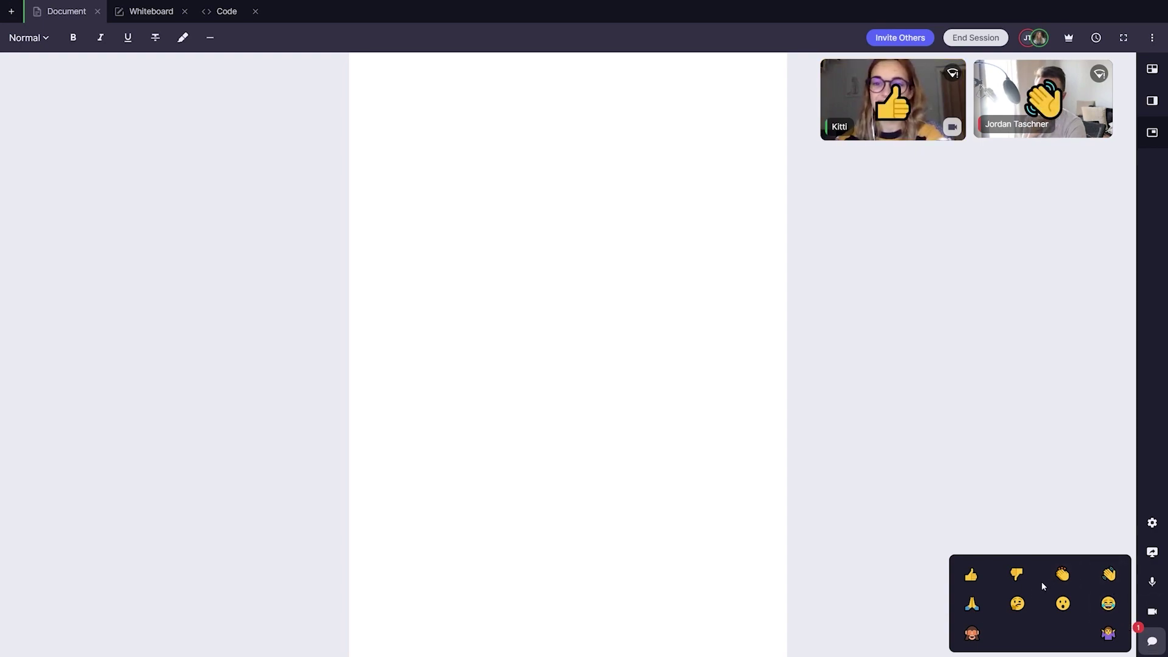
click(1116, 612)
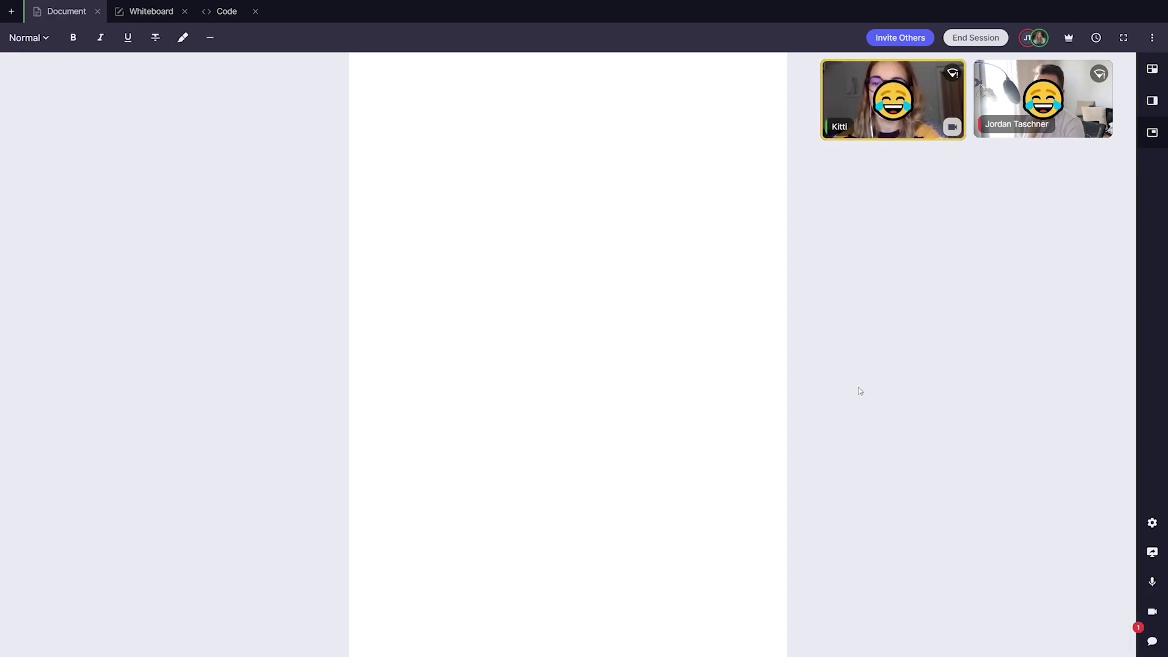
mouse_move(1151, 640)
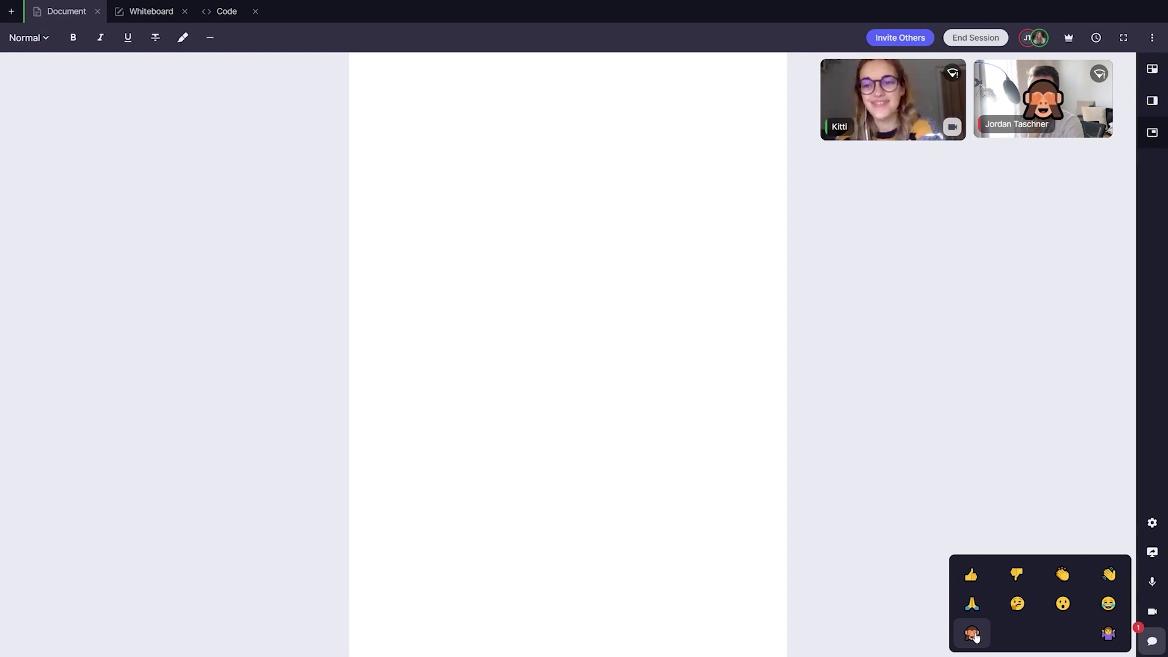
click(1155, 643)
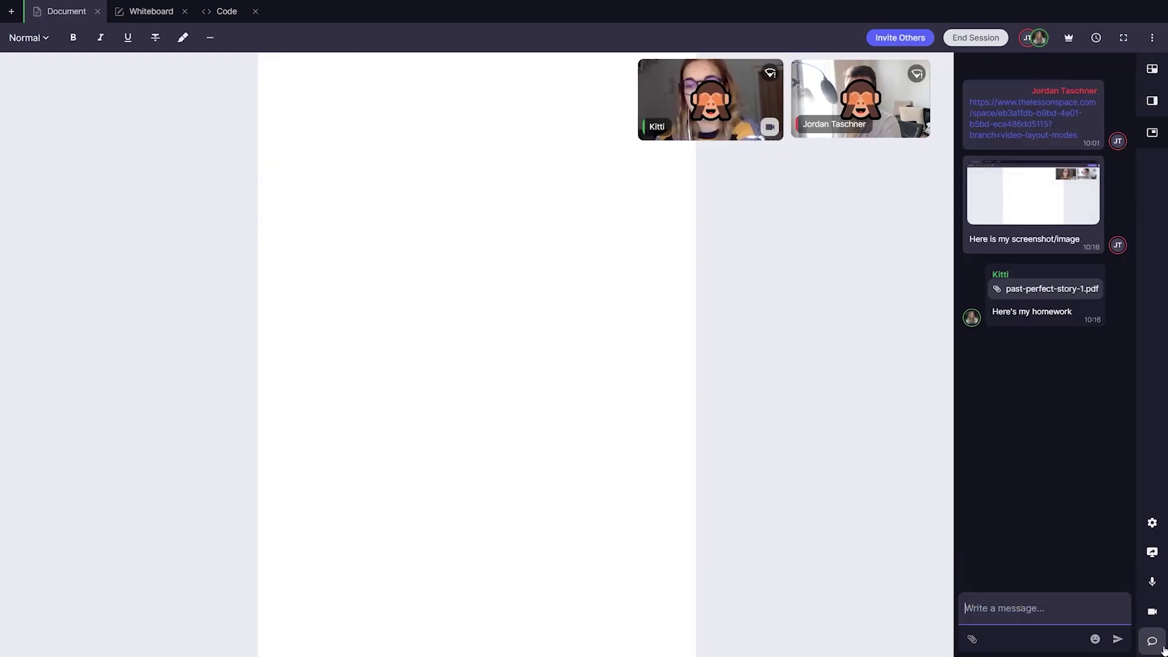
Send party popper and sparkler emojis from the chat picker to fire confetti bursts.
click(1095, 639)
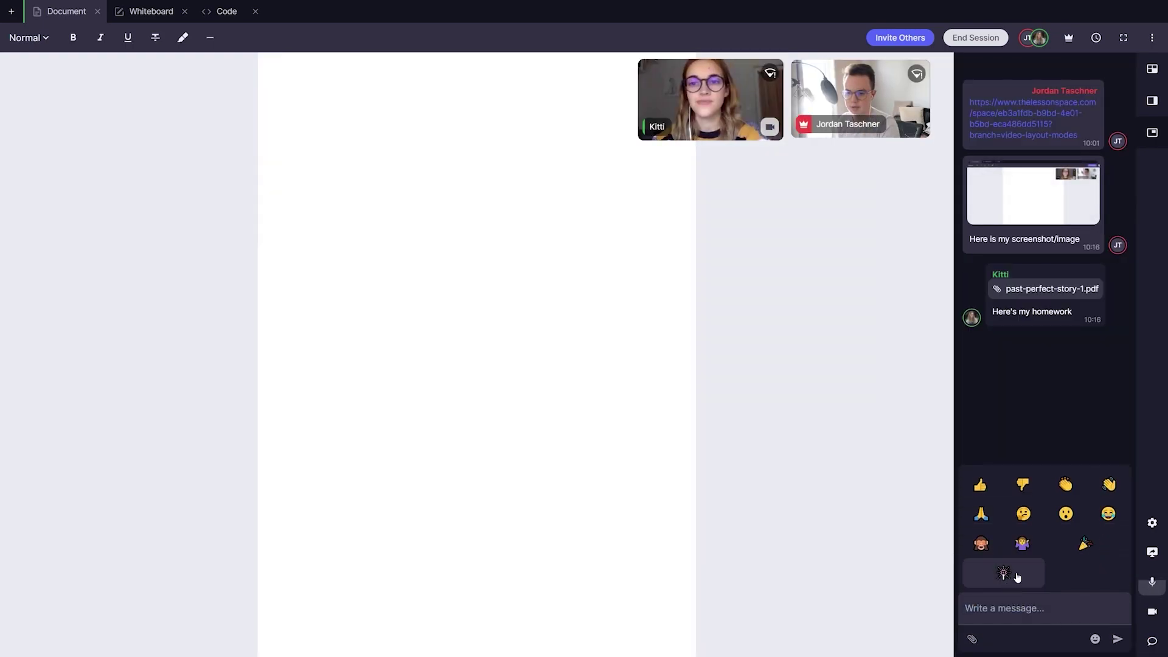
click(1079, 548)
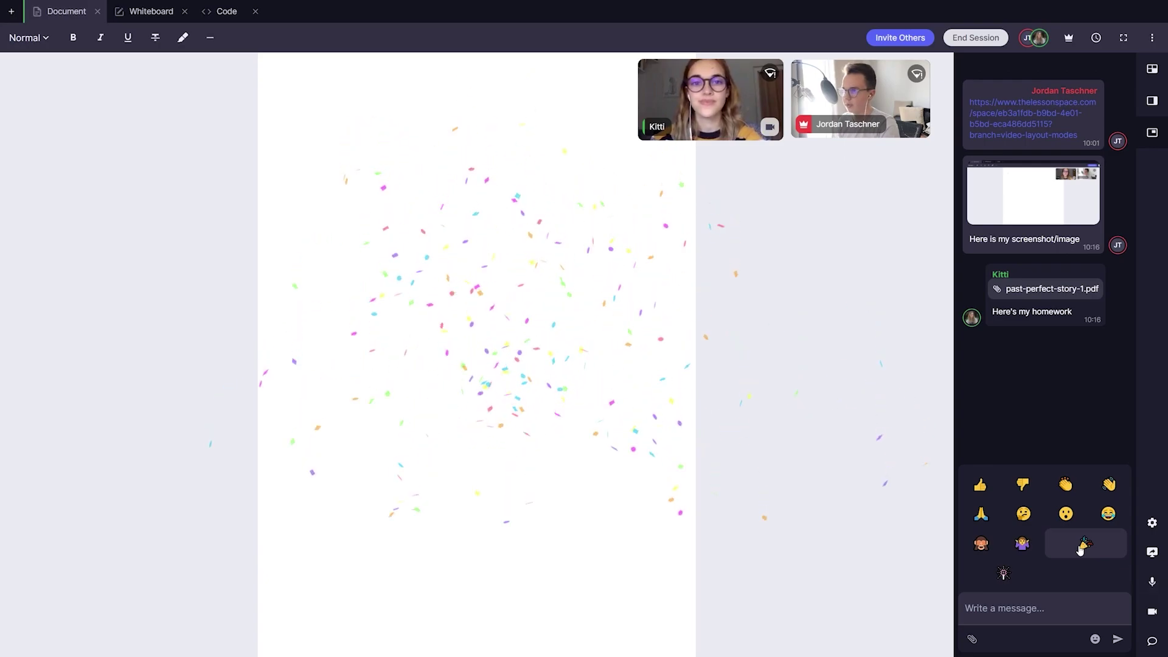
click(1004, 573)
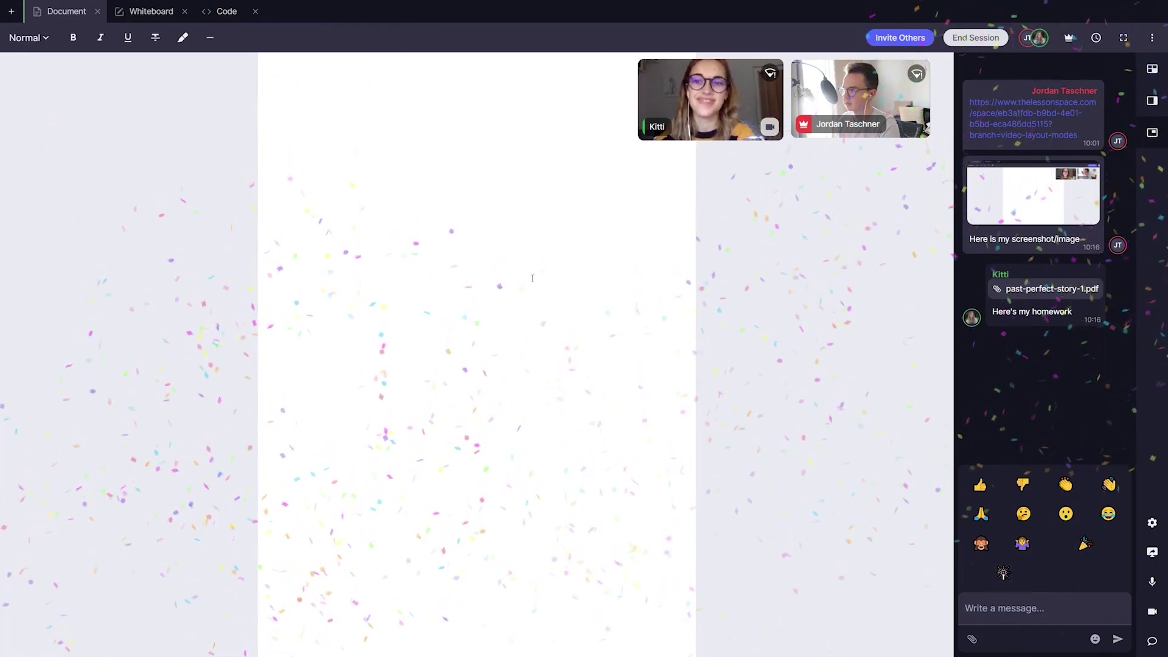
click(161, 12)
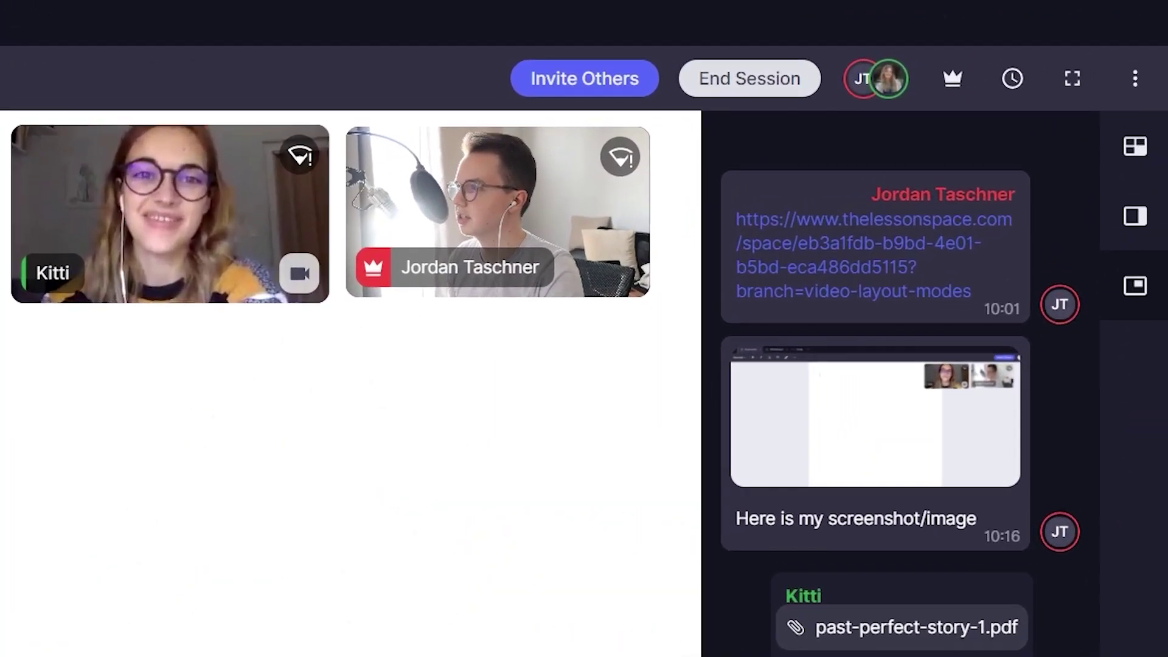